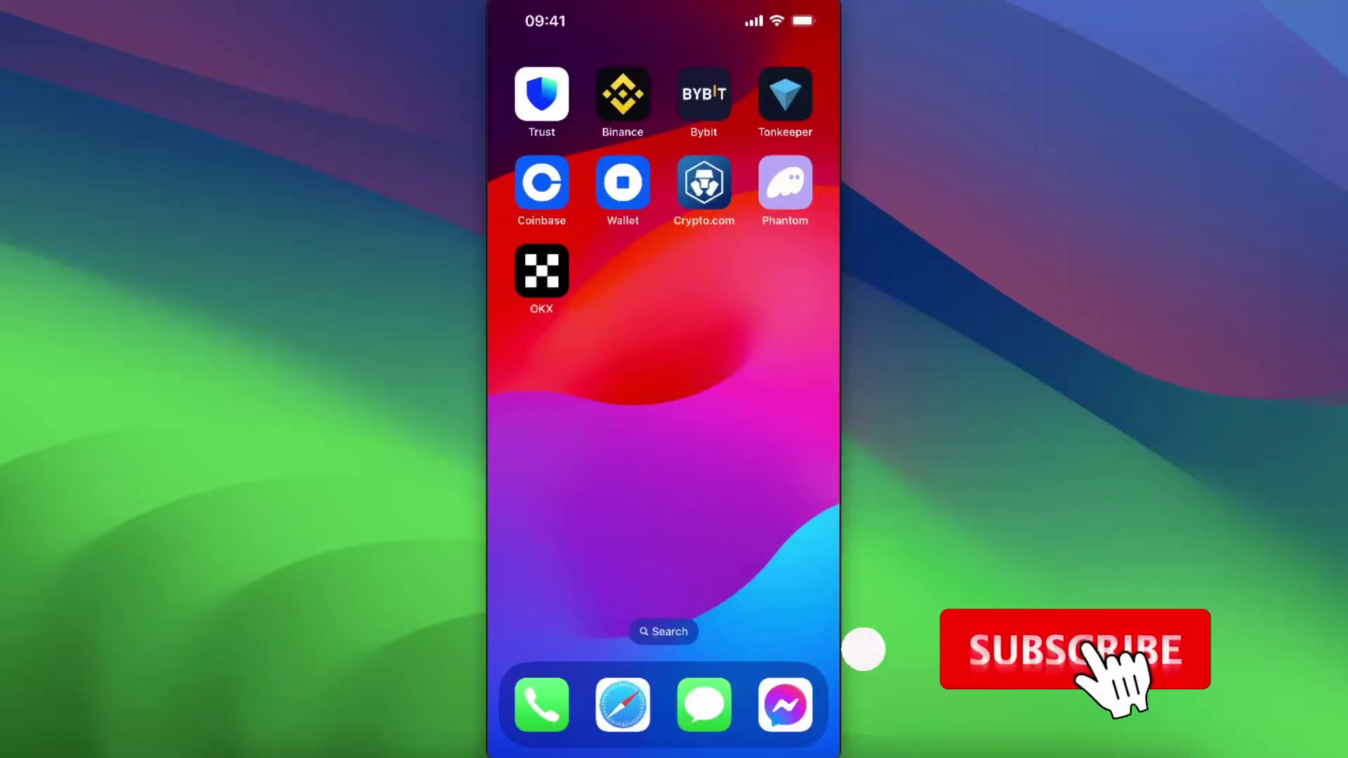
Step: Launch the OKX app from the home screen to reach the wallet
click(541, 272)
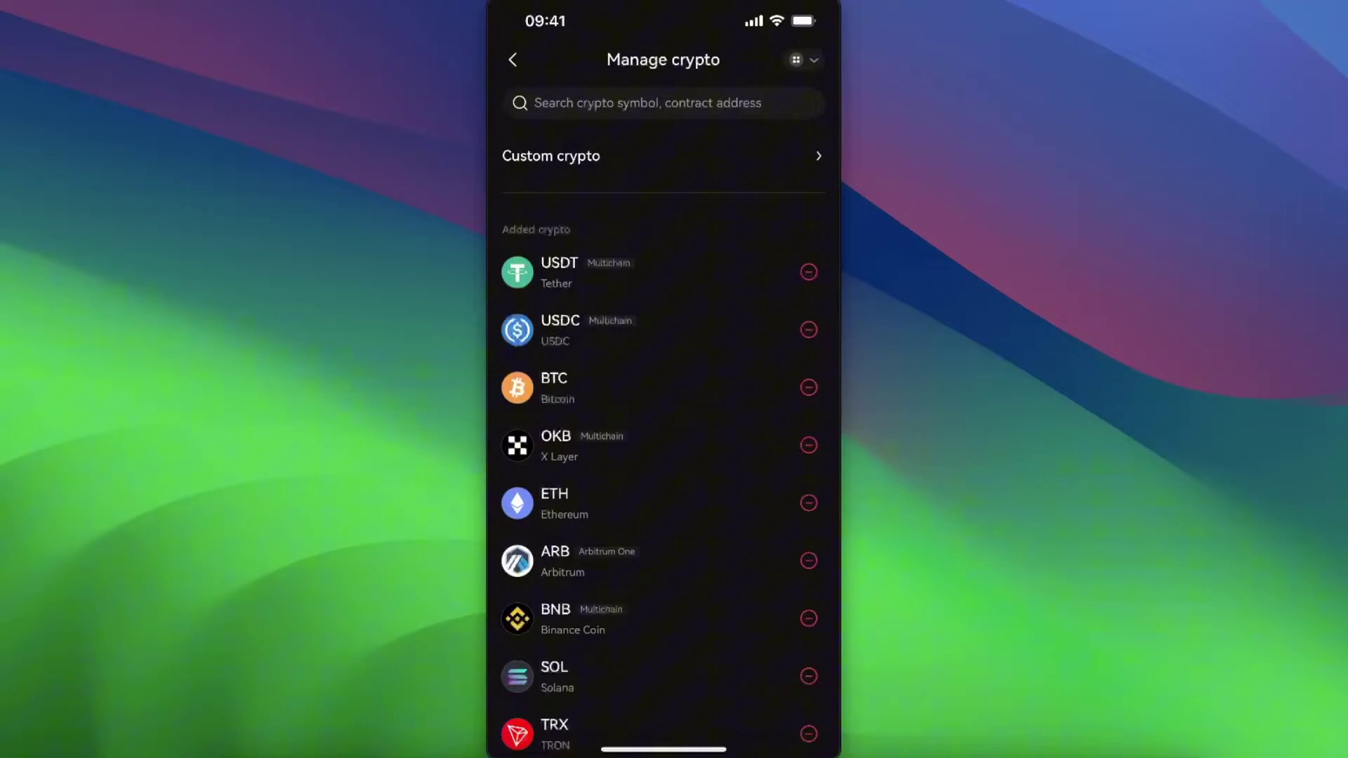
scroll(669, 474, down, 5)
scroll(669, 474, down, 5)
scroll(668, 474, down, 5)
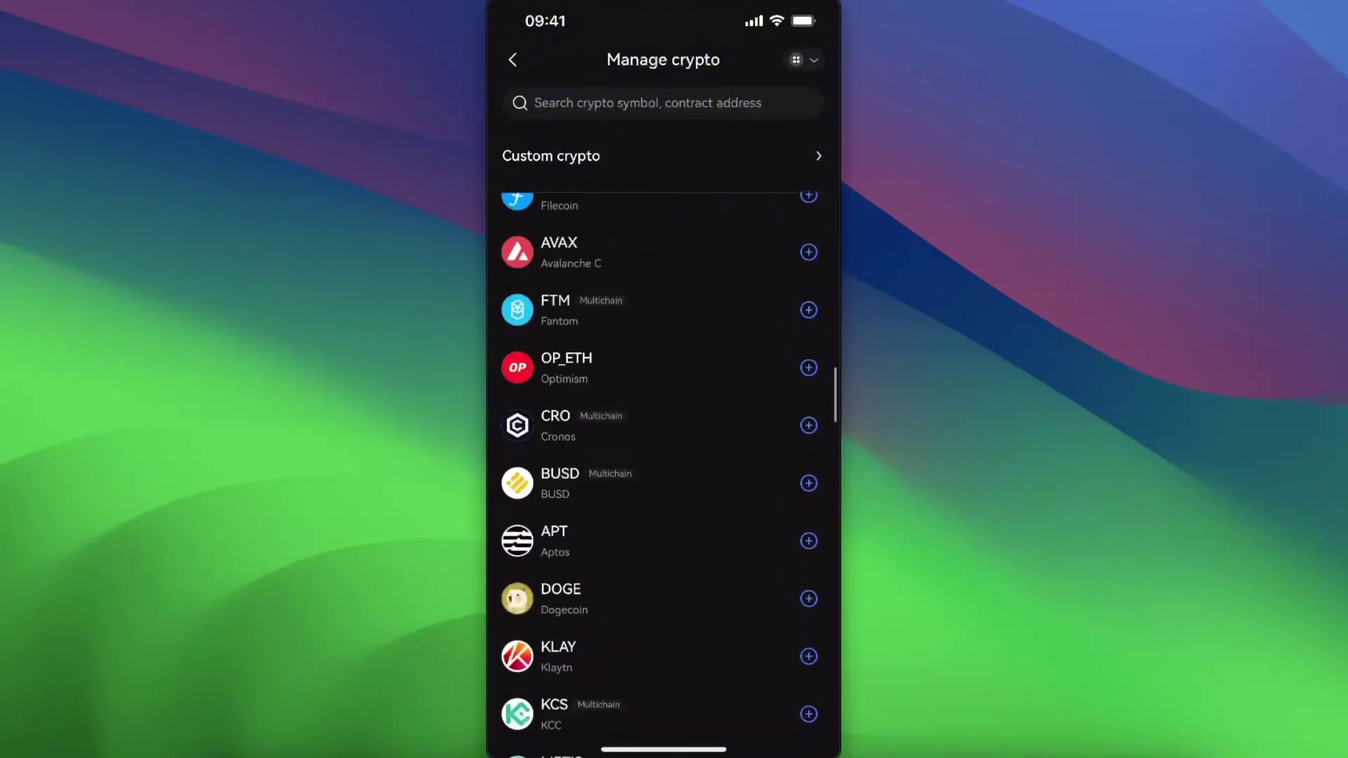
scroll(669, 474, down, 2)
scroll(669, 474, up, 5)
scroll(669, 474, up, 3)
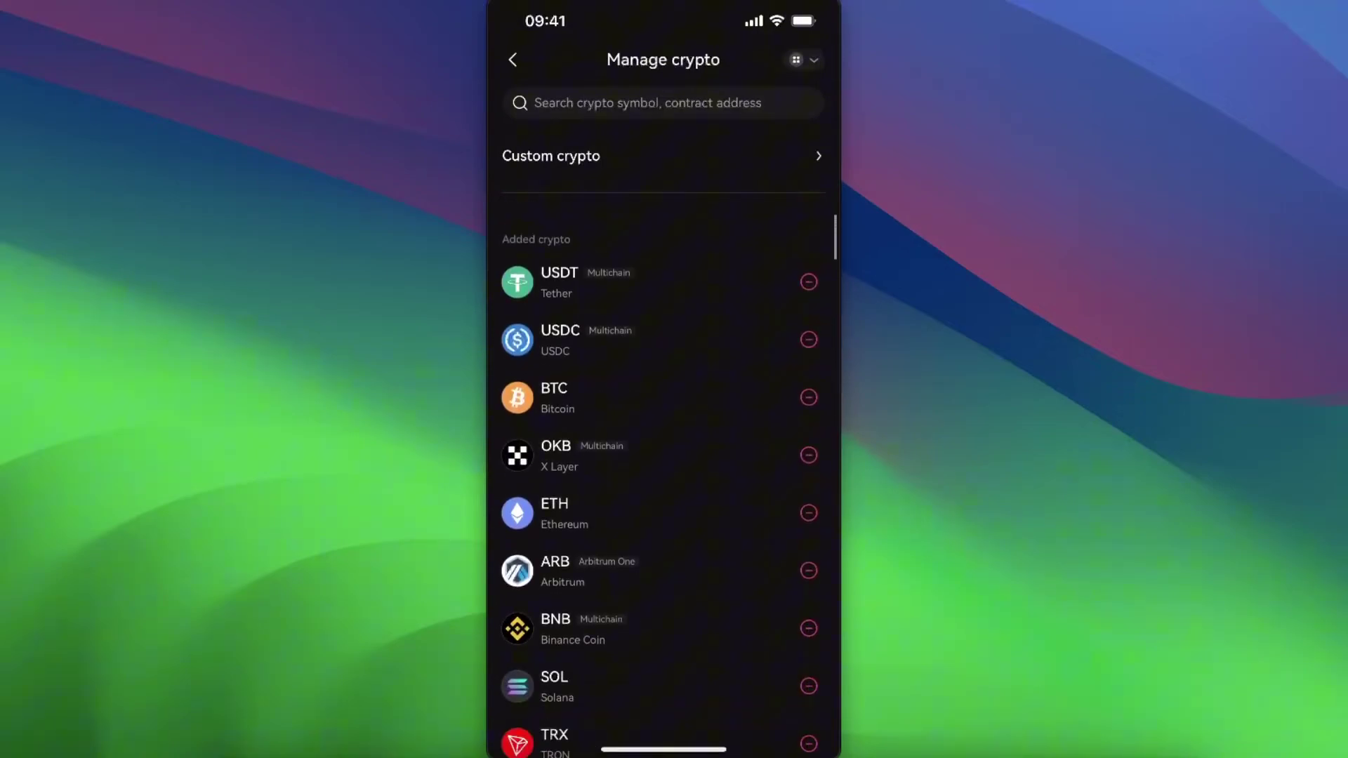
click(551, 156)
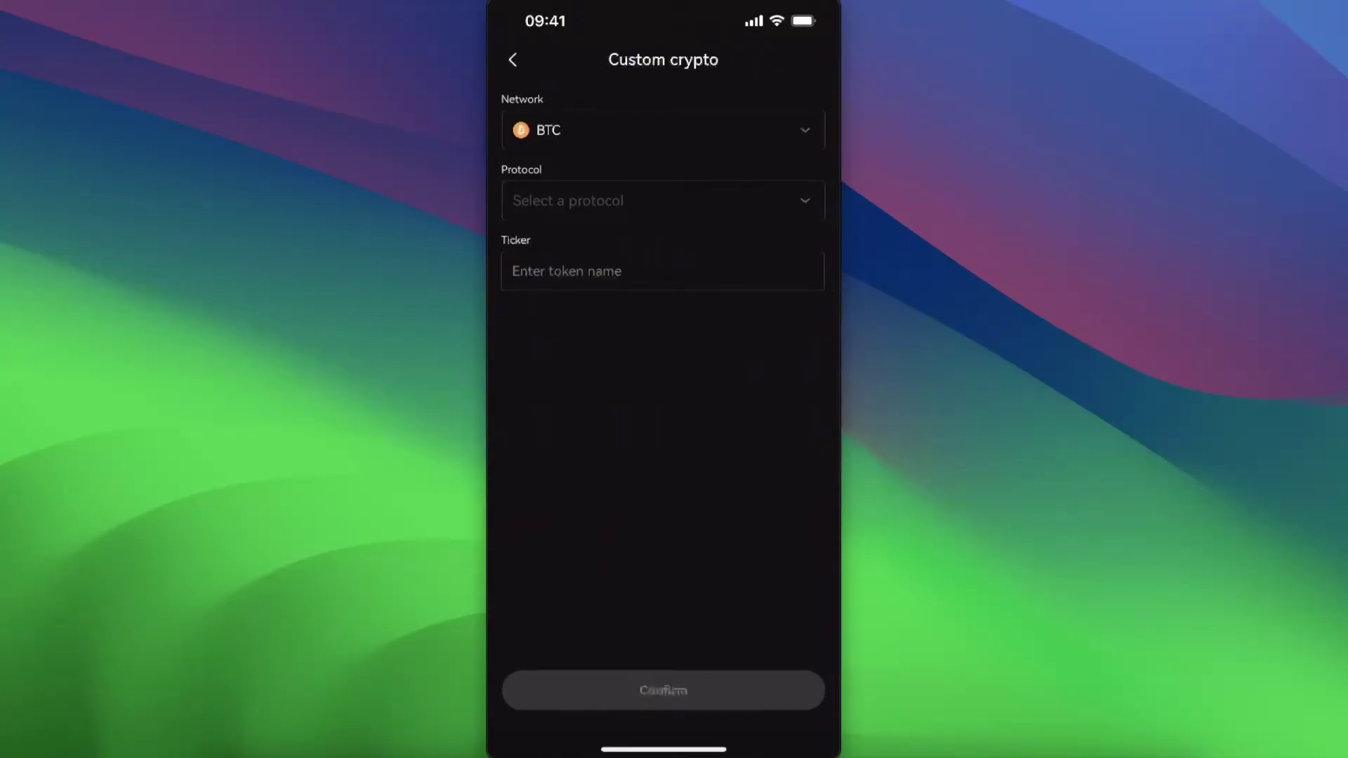
click(663, 130)
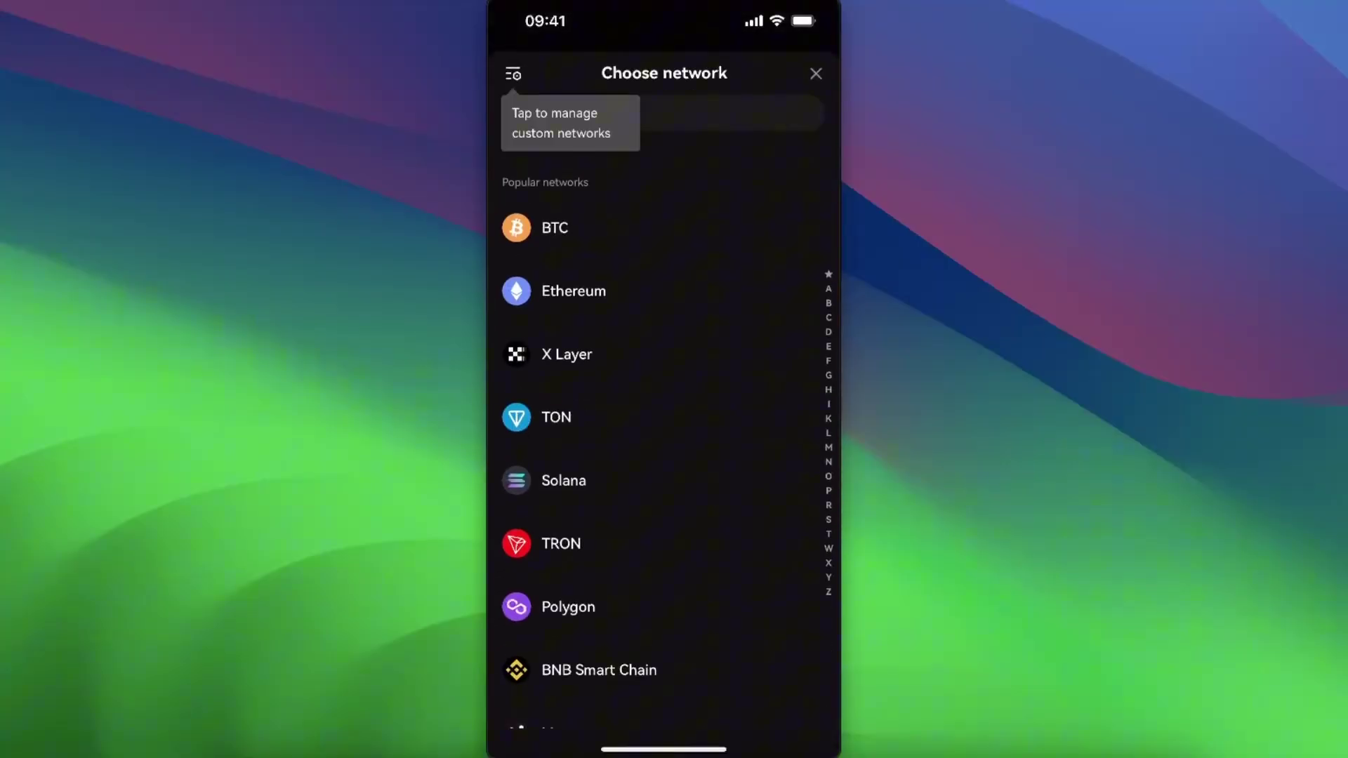
click(563, 481)
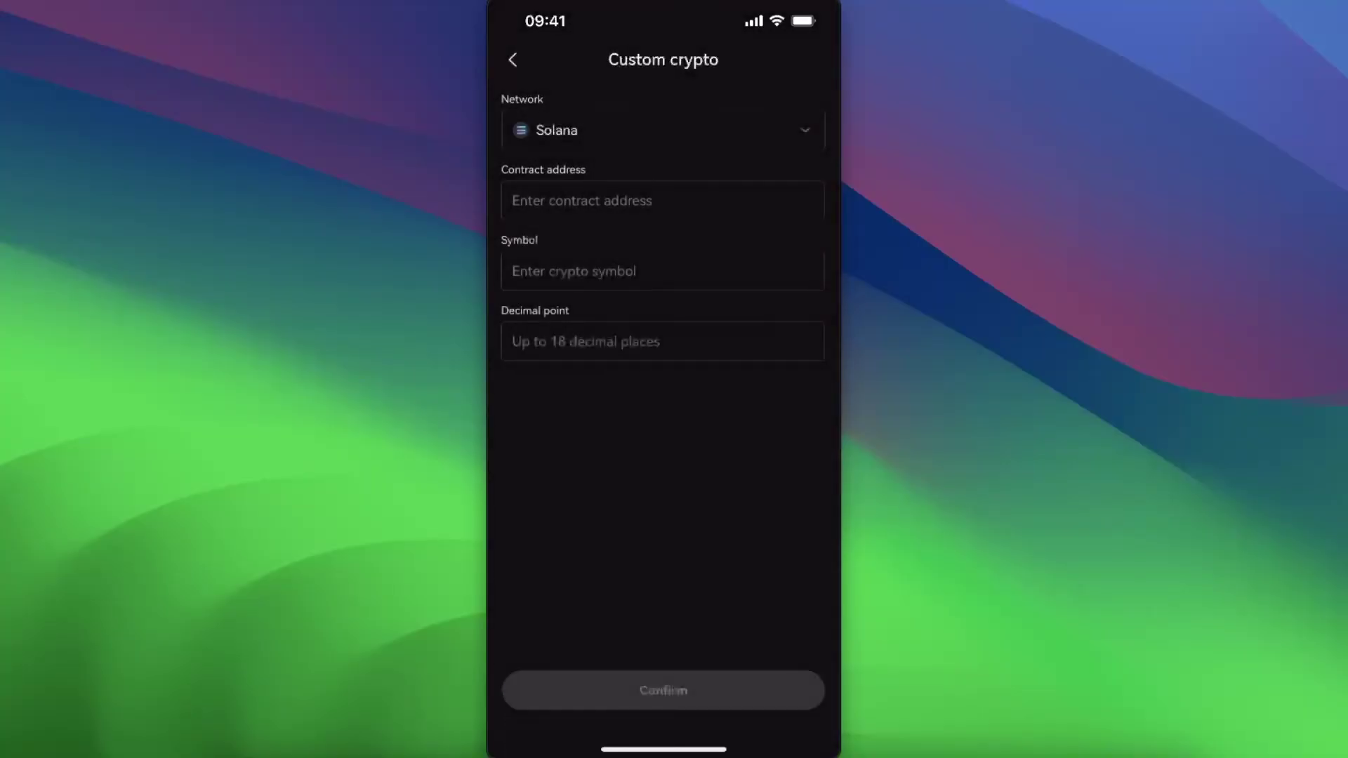